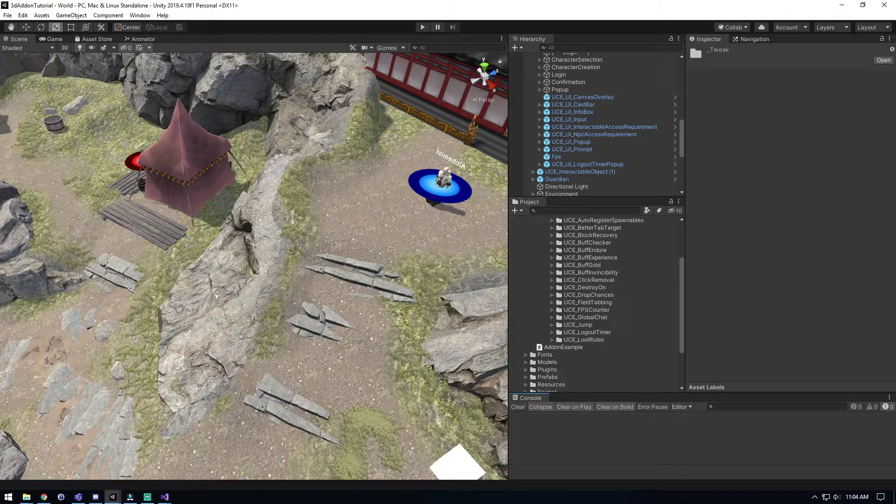
# Step: Locate the _readme-LootRules file of the UCE_LootRules addon on disk, open it in the browser and close the file window
pyautogui.click(552, 340)
pyautogui.scroll(-2, 595, 304)
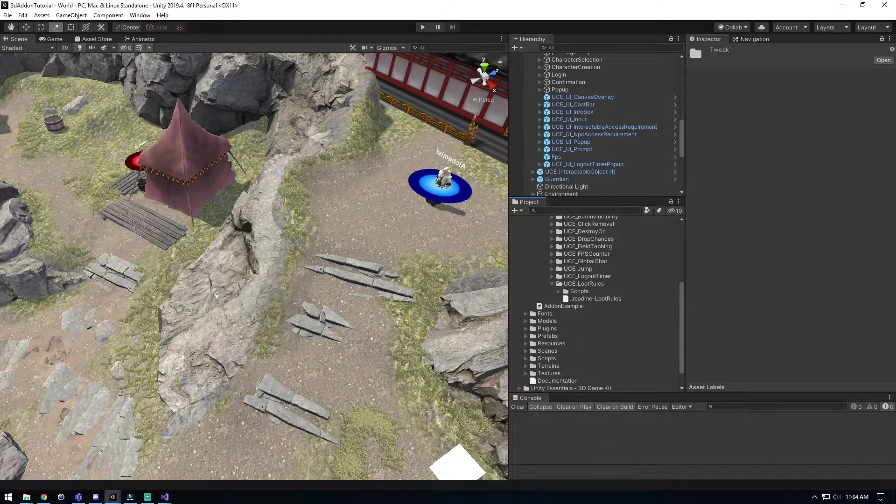
pyautogui.rightClick(590, 298)
pyautogui.click(621, 77)
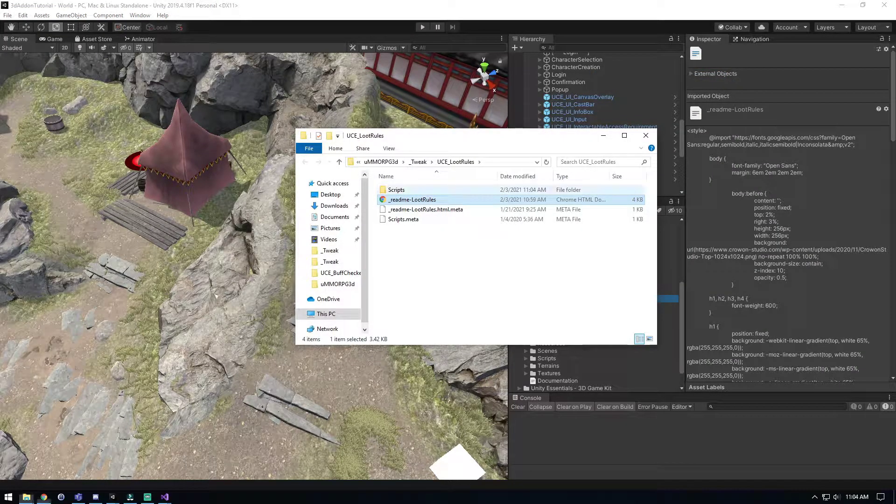
pyautogui.hotkey('alt', 'F4')
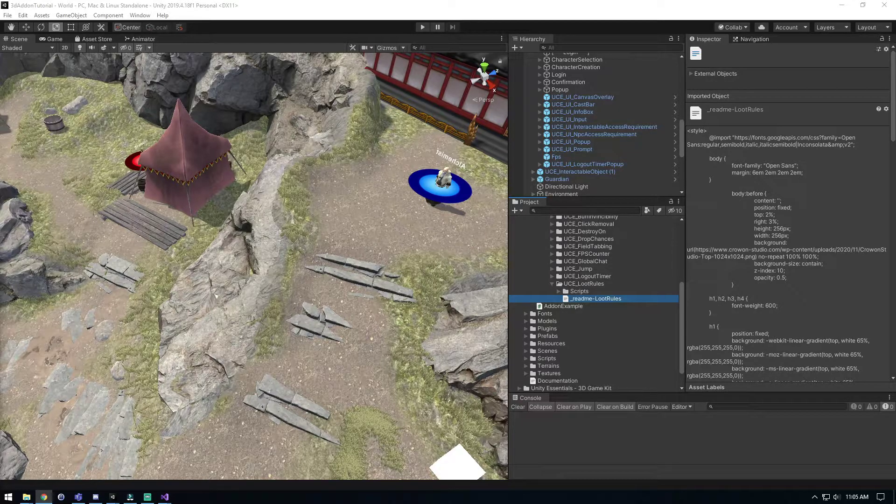
# Step: Open the Player script from the project's Scripts folder in the code editor
pyautogui.scroll(-2, 525, 383)
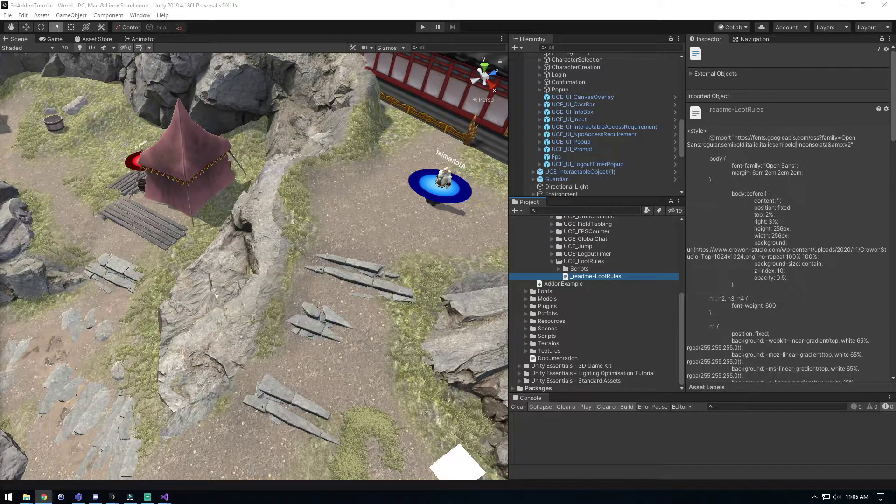
pyautogui.click(549, 351)
pyautogui.click(526, 335)
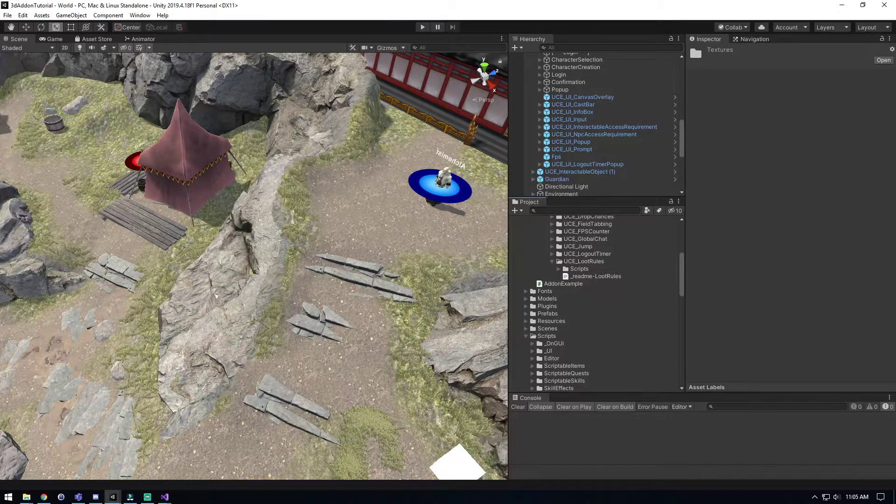
pyautogui.scroll(-3, 595, 303)
pyautogui.scroll(-15, 597, 303)
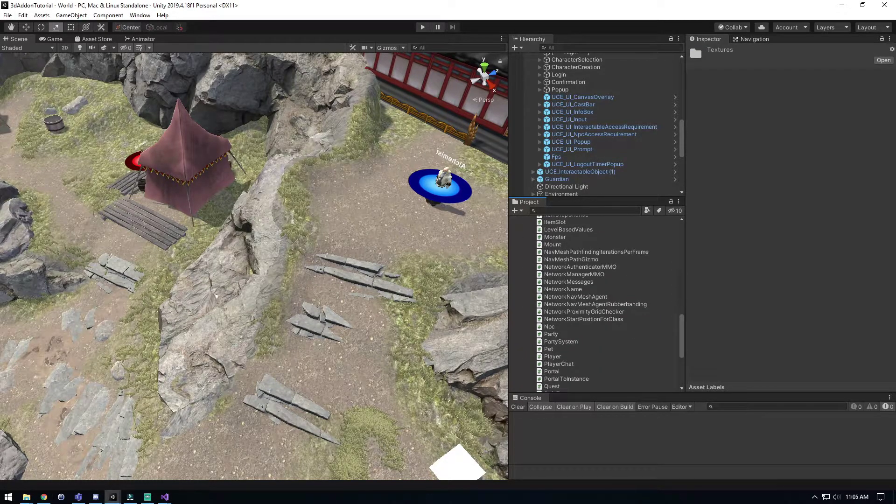
pyautogui.click(553, 300)
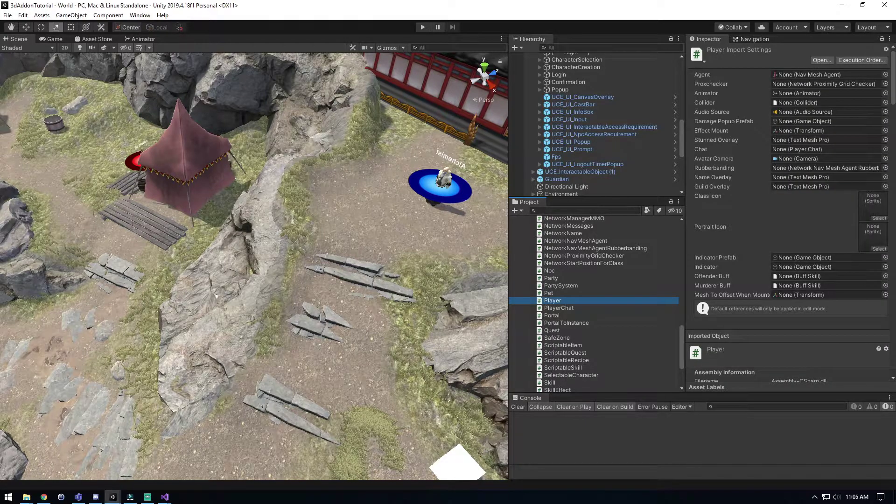
pyautogui.doubleClick(553, 300)
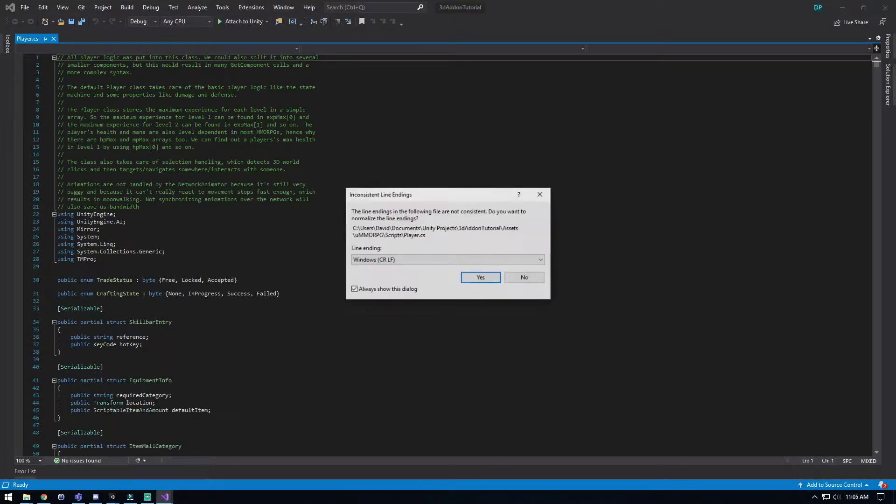
# Step: Normalize the line endings of Player.cs to LF and save the file
pyautogui.click(447, 259)
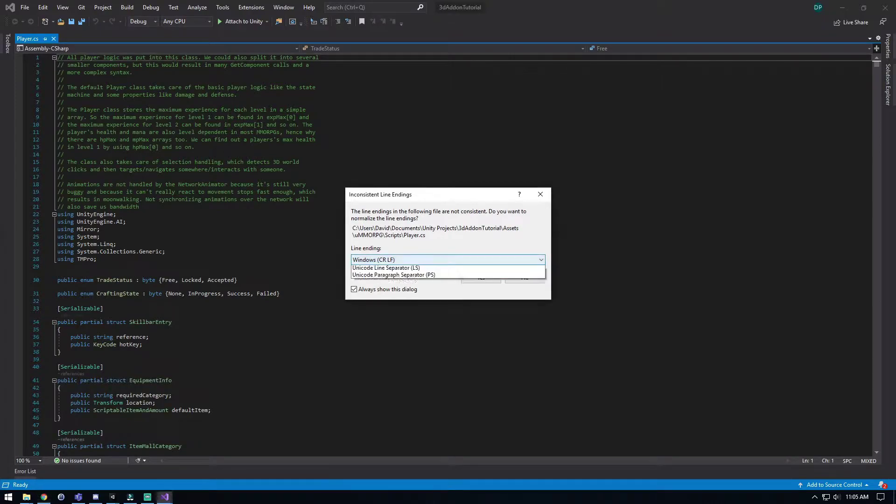
pyautogui.click(447, 283)
pyautogui.click(481, 278)
pyautogui.click(480, 301)
pyautogui.hotkey('ctrl', 's')
# Step: Search Player.cs for the line "else if (entity is Monster && entity.health == 0 &&" from the readme
pyautogui.hotkey('alt', 'Tab')
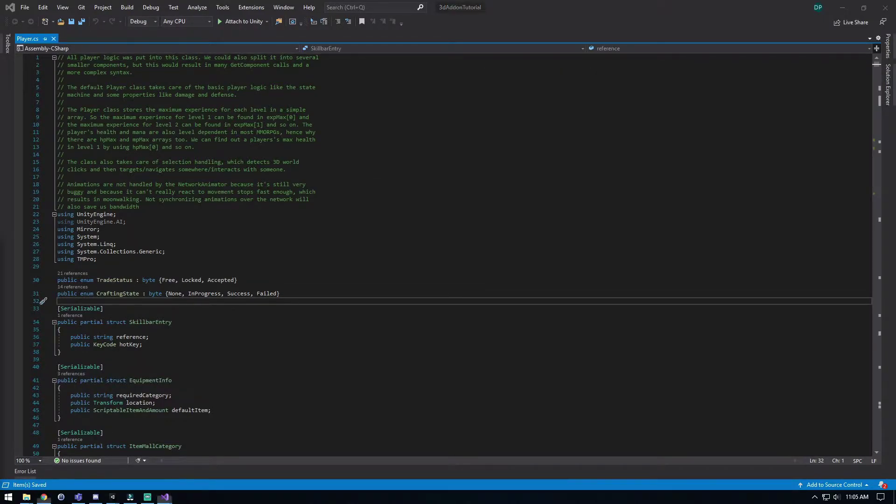
pyautogui.click(238, 280)
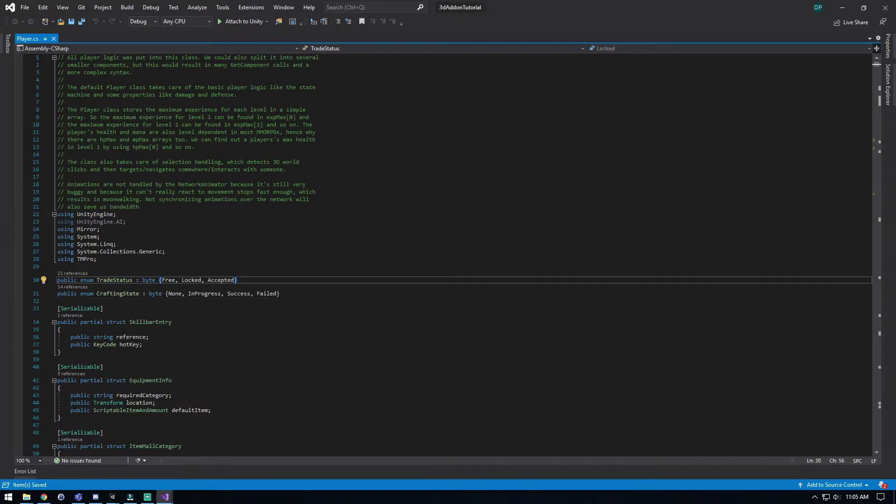
pyautogui.hotkey('ctrl', 'f')
pyautogui.write('else if (entity is Monster && entity.health == 0 &&')
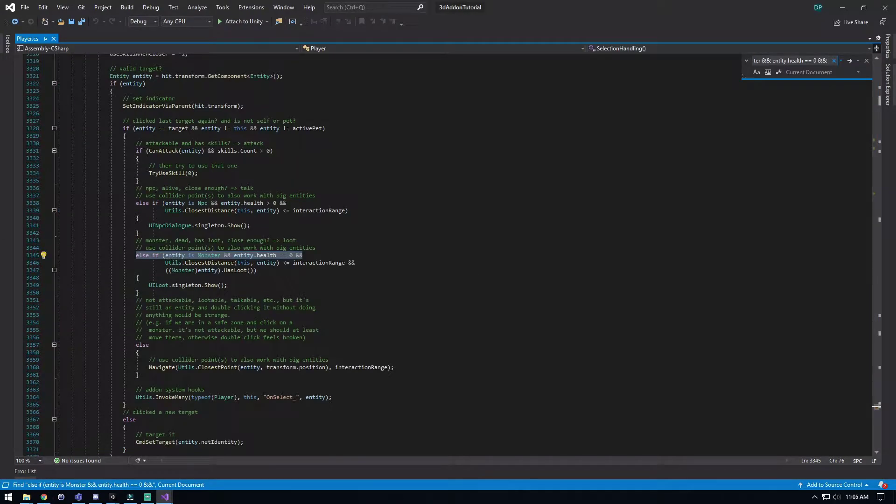
# Step: Replace the found line with "else if (UCE_SelectionHandling_DeadMonster(entity) &&" and save Player.cs
pyautogui.hotkey('alt', 'Tab')
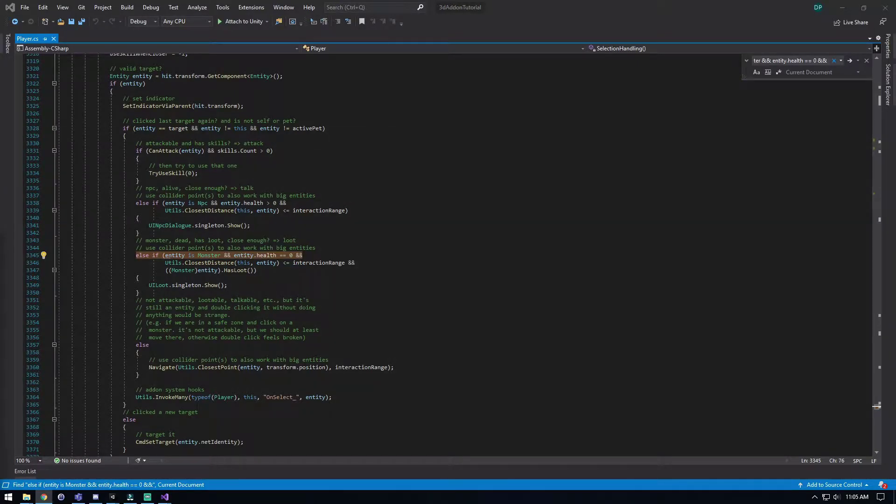
pyautogui.hotkey('alt', 'Tab')
pyautogui.write('else if (UCE_SelectionHandling_DeadMonster(entity) &&')
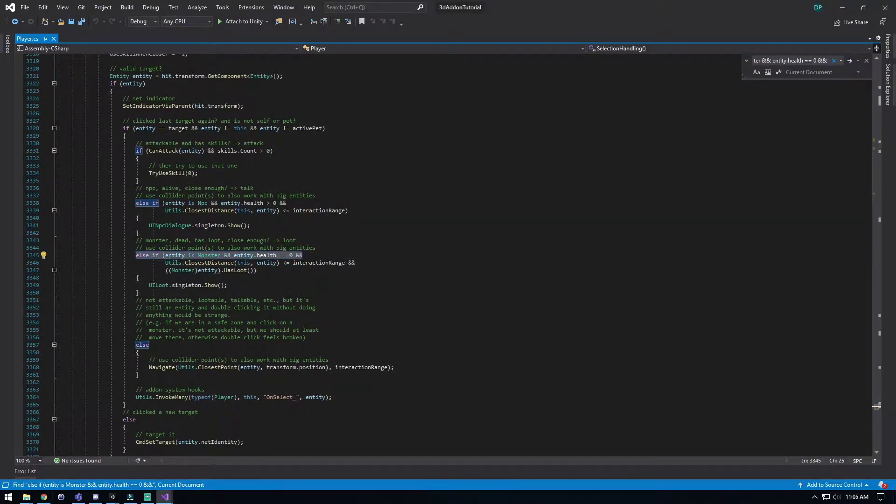
pyautogui.hotkey('ctrl', 's')
pyautogui.press('Up')
pyautogui.press('Up')
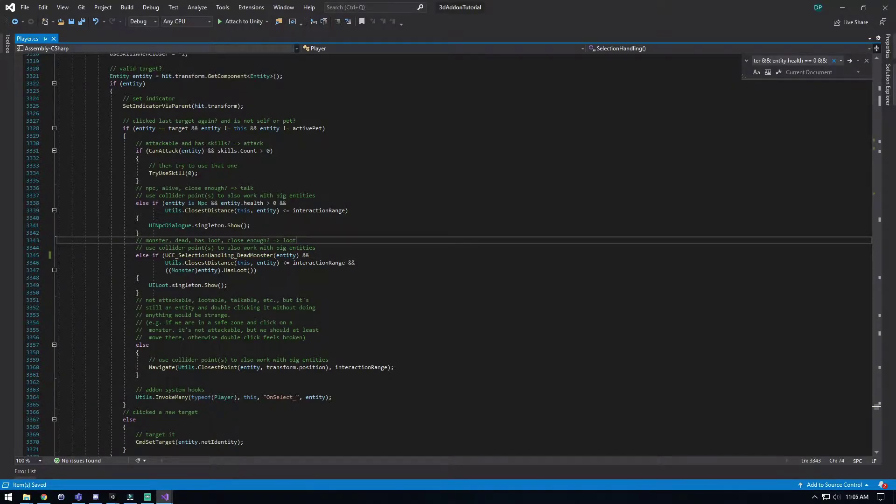
# Step: Close Player.cs, minimize the code editor and return to Unity
pyautogui.click(53, 38)
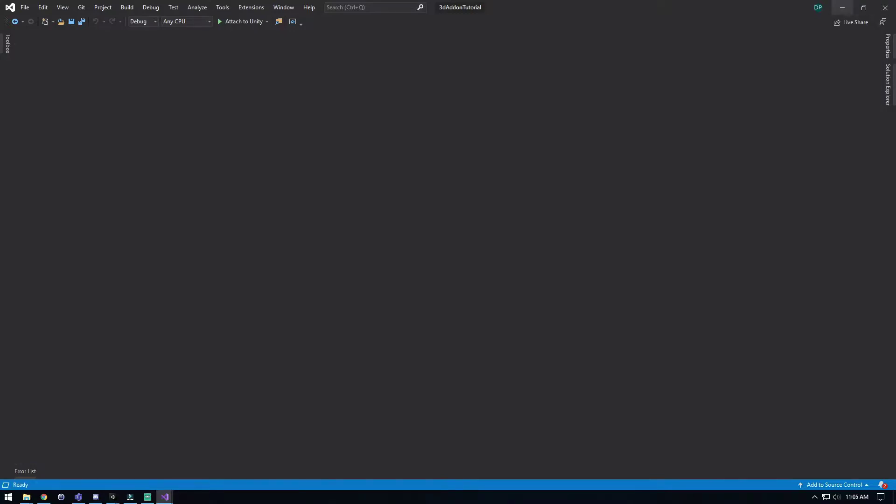
pyautogui.click(843, 7)
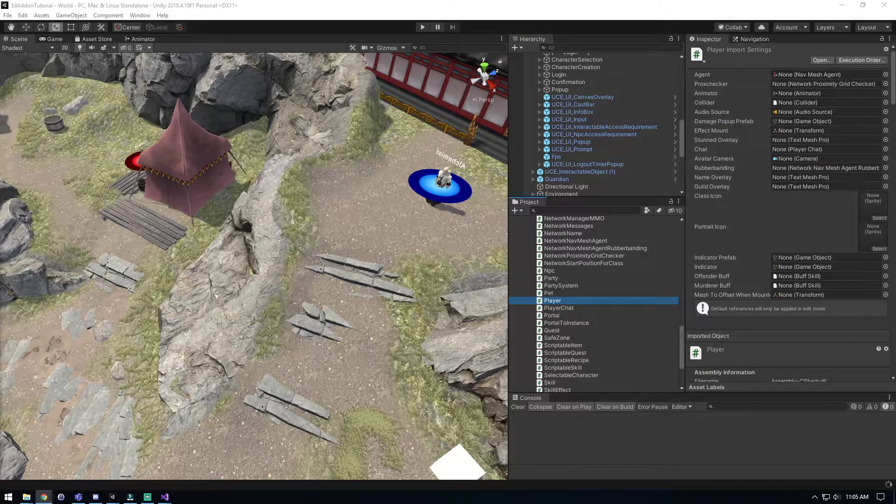
pyautogui.hotkey('alt', 'Tab')
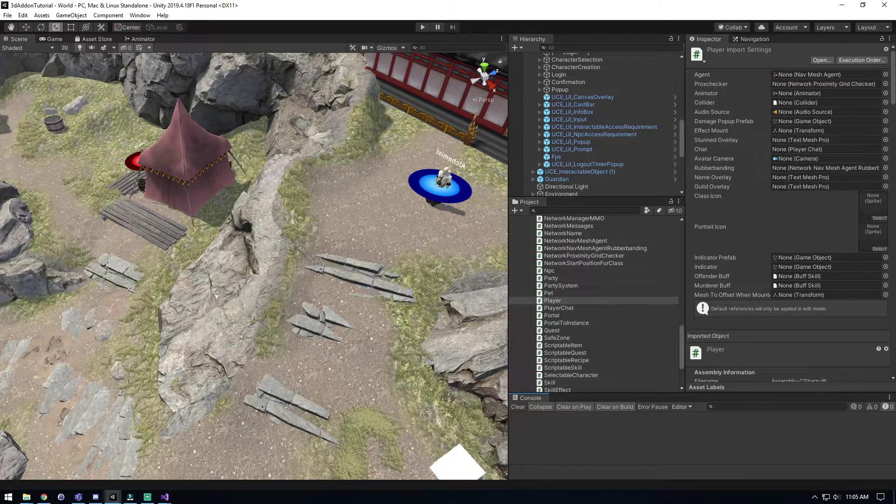
# Step: Collapse the Scripts and UCE_LootRules folders in the project
pyautogui.click(551, 279)
pyautogui.scroll(4, 552, 278)
pyautogui.press('Left')
pyautogui.scroll(2, 551, 278)
pyautogui.press('Left')
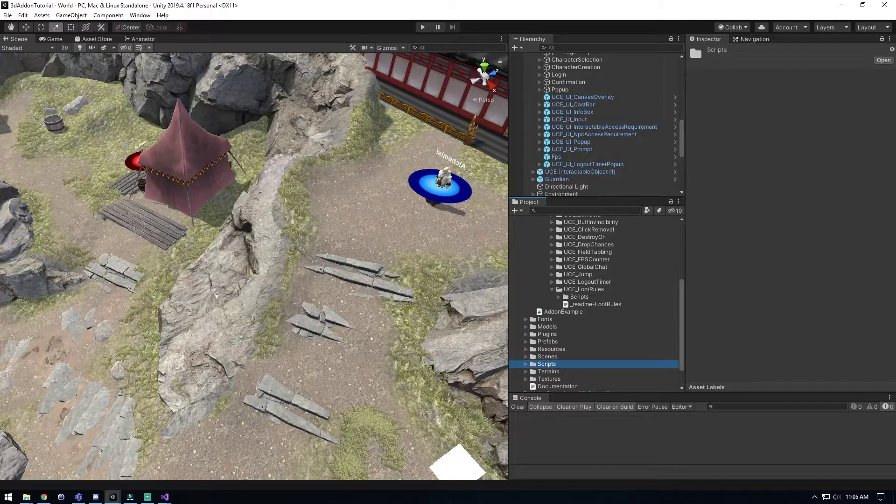
pyautogui.click(552, 290)
pyautogui.scroll(1, 552, 289)
pyautogui.scroll(-1, 553, 289)
# Step: Select the Skeleton prefab inside Prefabs > Entities > Monsters
pyautogui.click(526, 326)
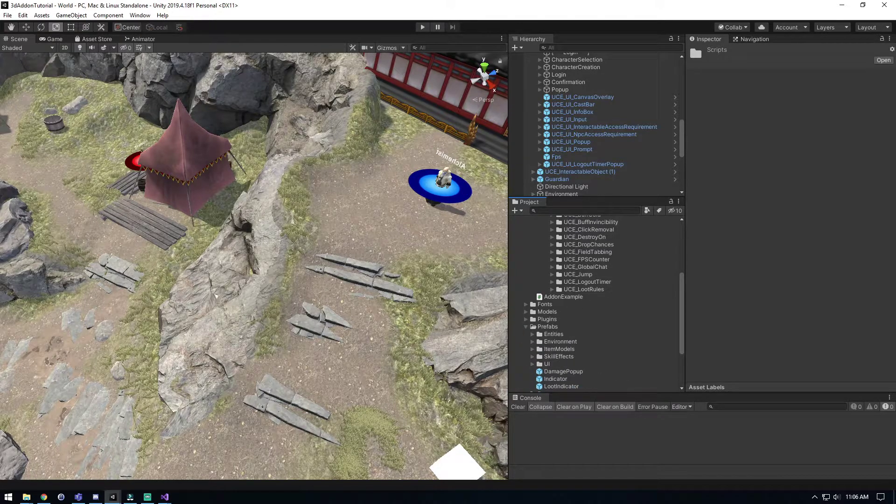
pyautogui.click(532, 335)
pyautogui.scroll(-1, 532, 335)
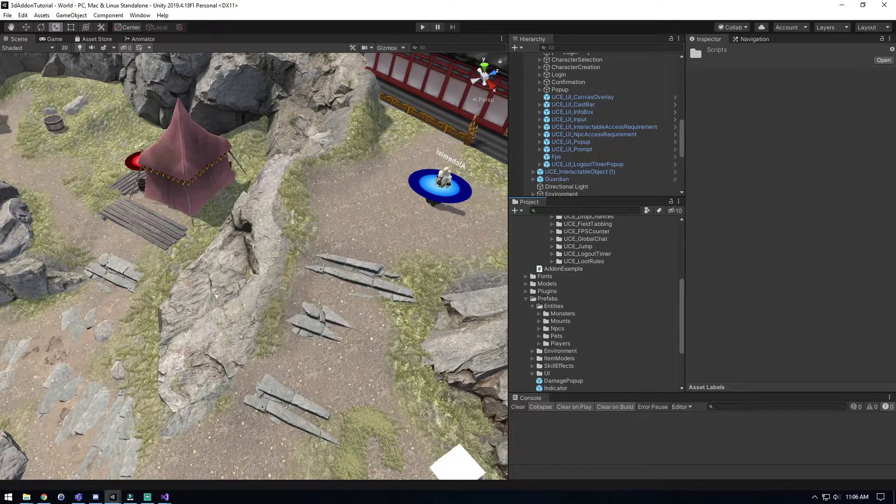
pyautogui.click(539, 313)
pyautogui.click(568, 335)
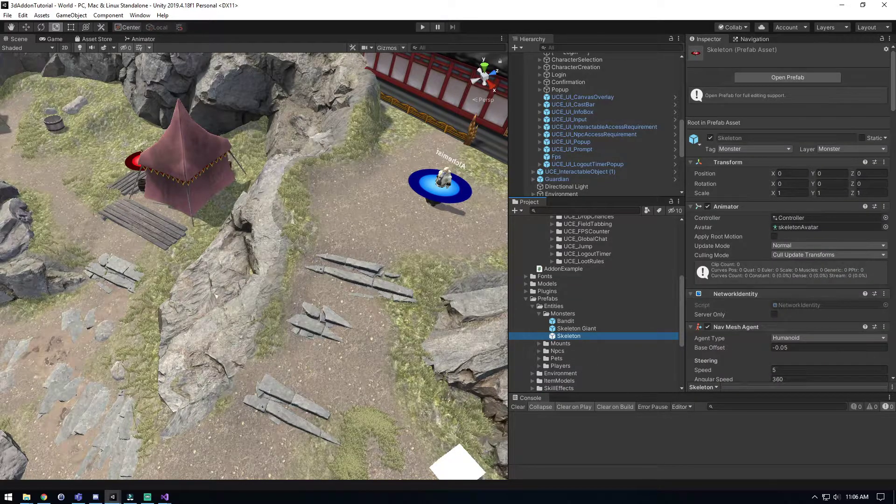
# Step: Collapse the Skeleton's UCE drop chances and set Lift Rules After in its Loot Rules to 60 seconds
pyautogui.scroll(-15, 789, 210)
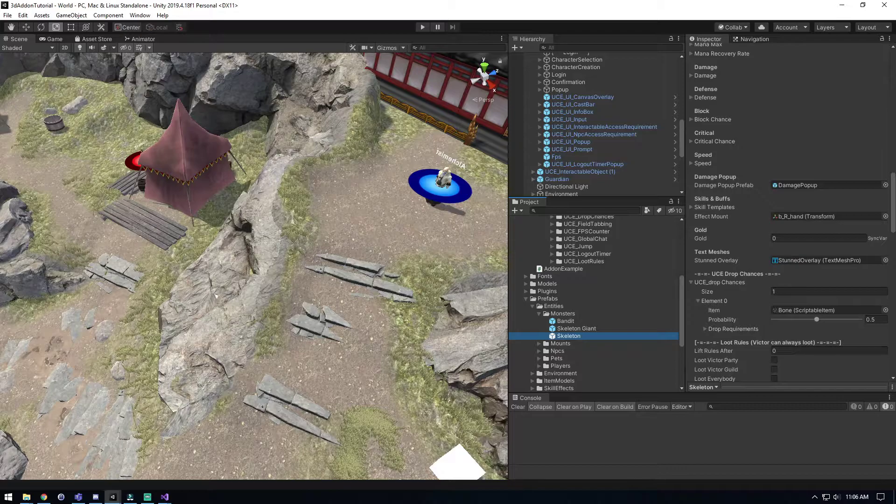
pyautogui.click(691, 282)
pyautogui.scroll(-3, 775, 248)
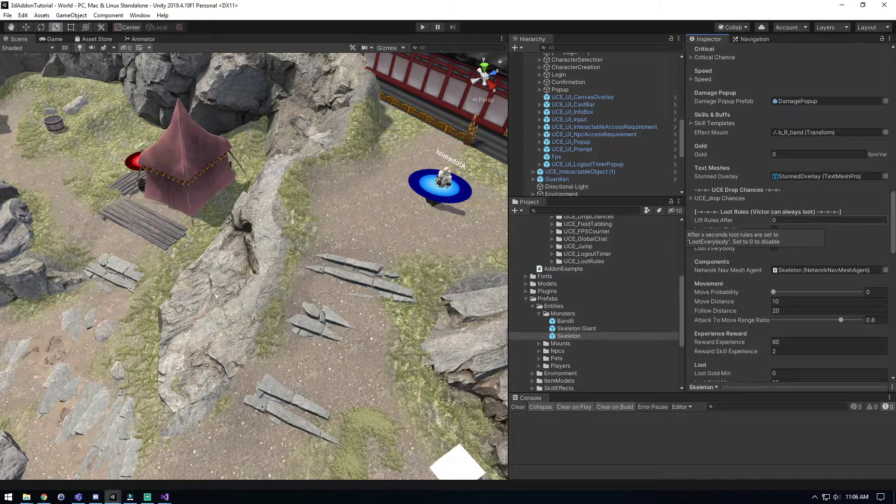
pyautogui.click(776, 220)
pyautogui.write('30')
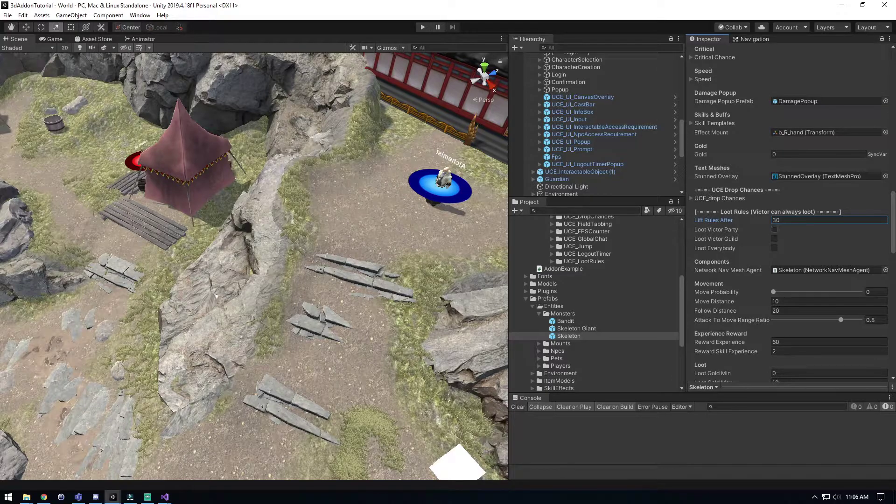
pyautogui.doubleClick(775, 220)
pyautogui.write('60')
pyautogui.press('Return')
# Step: Enable only Loot Victor Party in the Skeleton's loot rules, with Loot Victor Guild and Loot Everybody off
pyautogui.hotkey('shift', 'Tab')
pyautogui.hotkey('shift', 'Tab')
pyautogui.press('Tab')
pyautogui.click(774, 239)
pyautogui.click(774, 238)
pyautogui.click(774, 247)
pyautogui.click(774, 229)
pyautogui.click(775, 248)
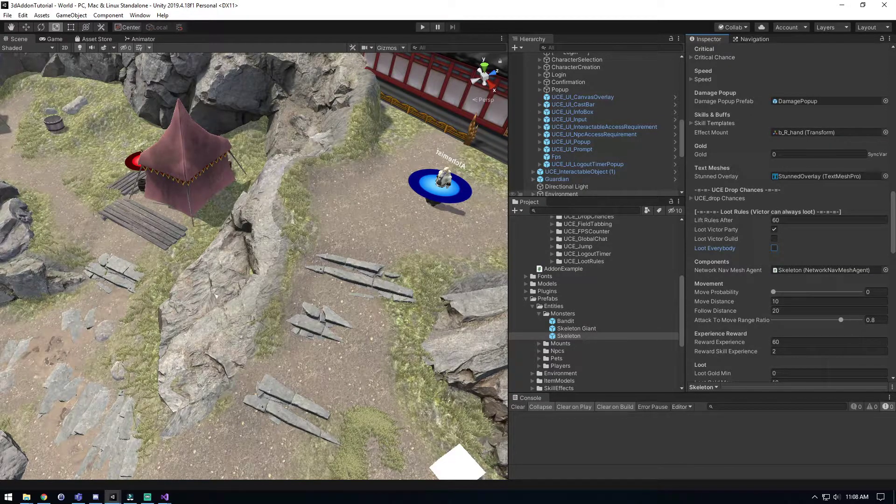
# Step: Collapse the Monsters, Entities and Prefabs folders in the project
pyautogui.click(539, 314)
pyautogui.click(533, 306)
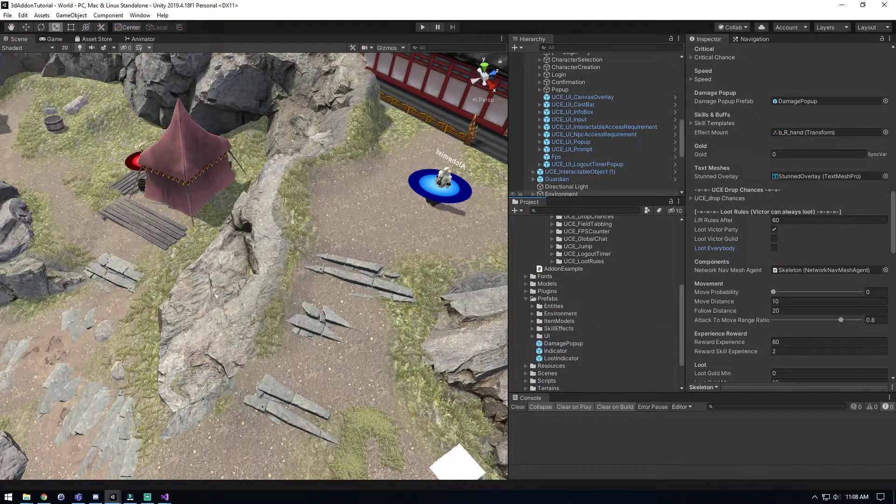
pyautogui.click(526, 299)
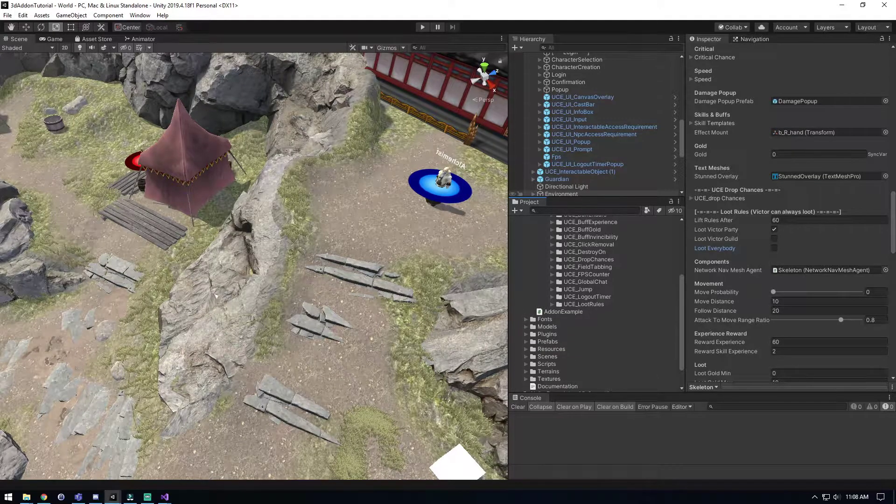
# Step: Run the game, host it with Server & Play and enter the world with the Test1 character
pyautogui.click(422, 27)
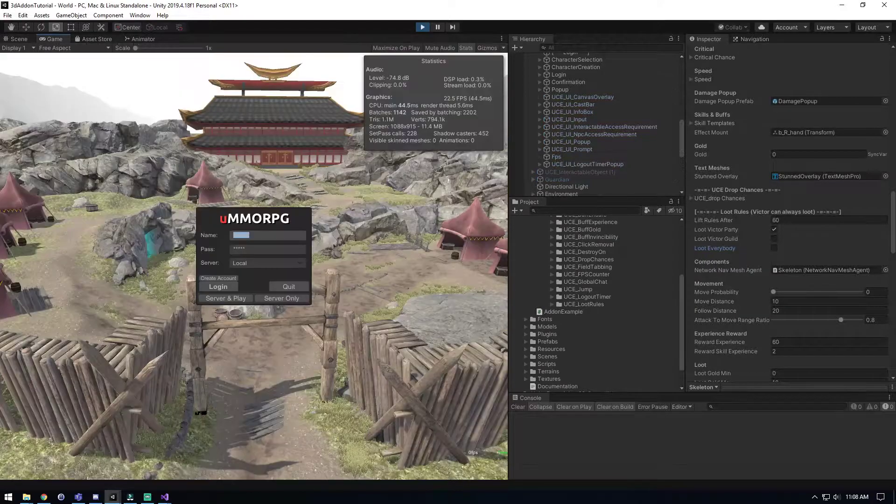
pyautogui.click(226, 298)
pyautogui.click(198, 254)
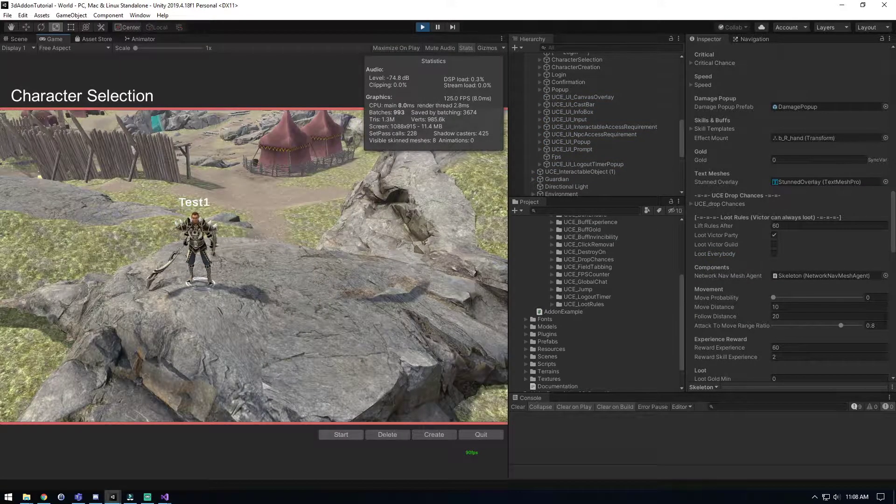
pyautogui.click(341, 434)
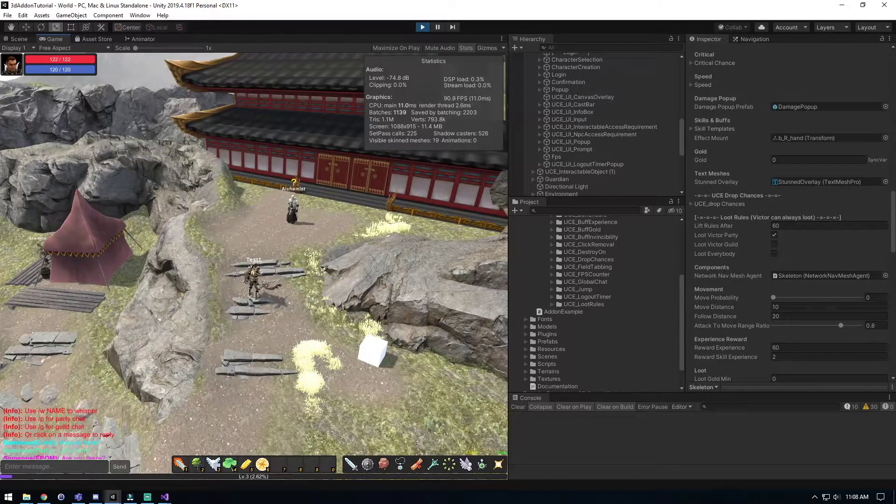
# Step: Walk the character around the rocks to the skeleton beside the red tent
pyautogui.press('s')
pyautogui.press('a')
pyautogui.press('a')
pyautogui.press('s')
pyautogui.press('w')
pyautogui.press('a')
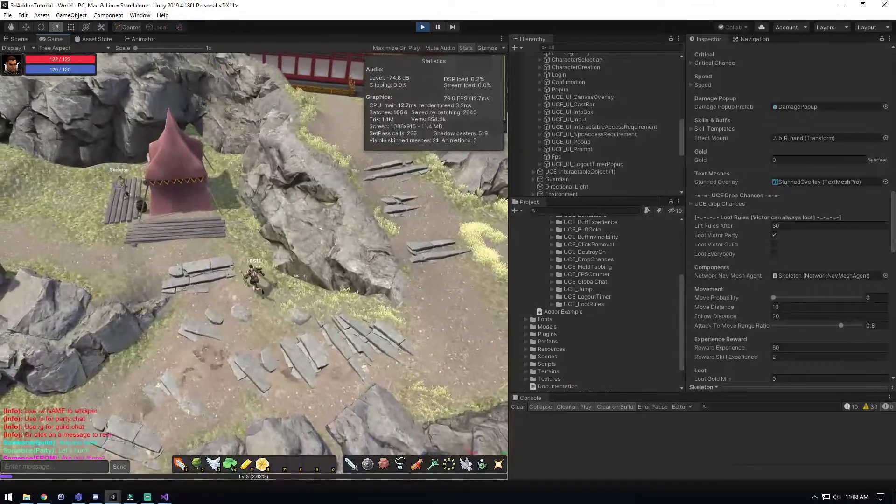
pyautogui.press('w')
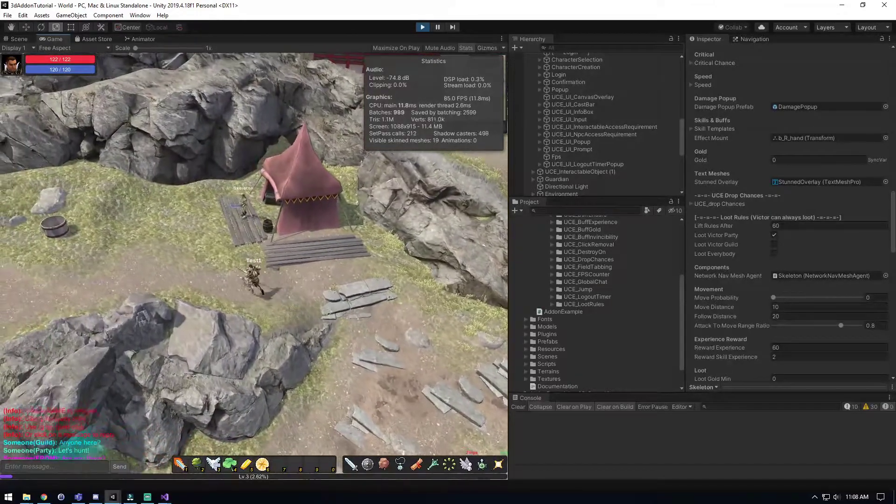
# Step: Target the skeleton beside the tent, kill it with the first skill and loot its corpse
pyautogui.press('Tab')
pyautogui.press('1')
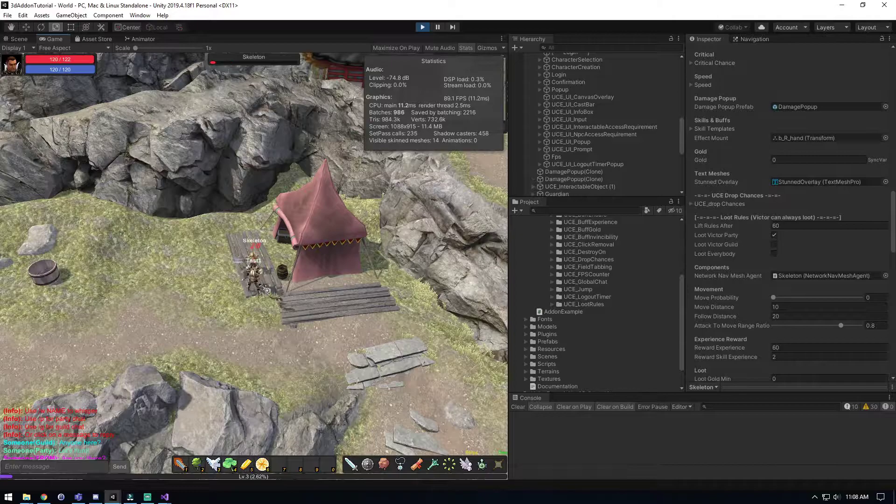
pyautogui.click(219, 236)
pyautogui.click(219, 237)
pyautogui.click(219, 237)
# Step: Walk the character back from the tent to the Alchemist in front of the temple
pyautogui.press('s')
pyautogui.press('d')
pyautogui.press('d')
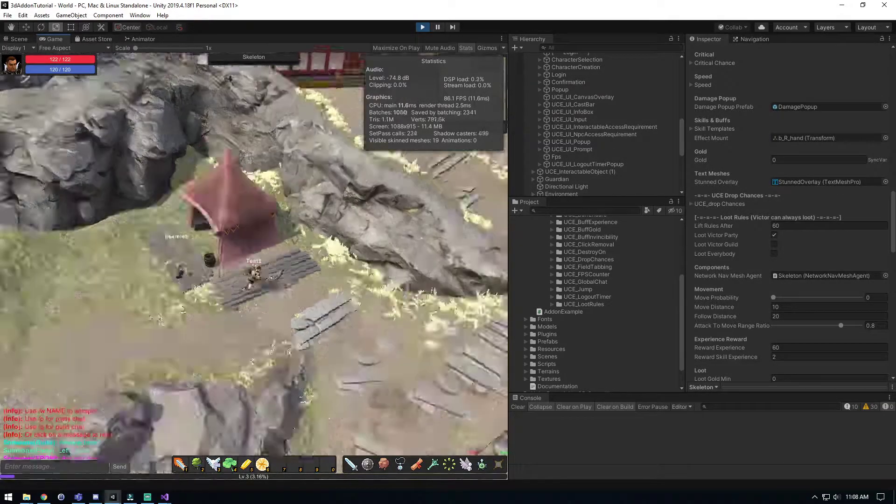
pyautogui.press('d')
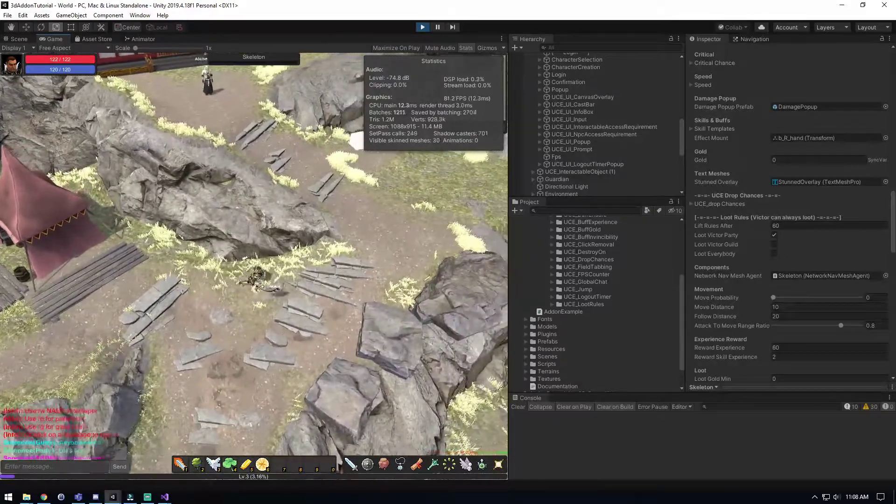
pyautogui.press('w')
pyautogui.press('w')
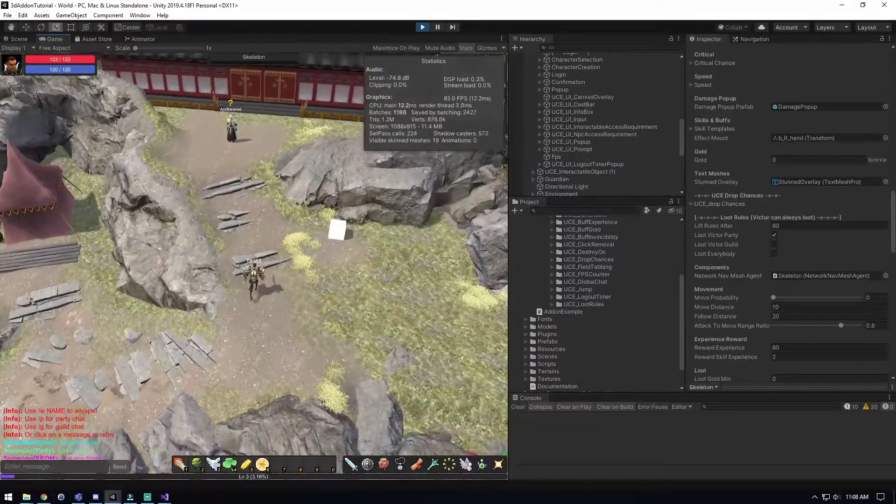
pyautogui.press('w')
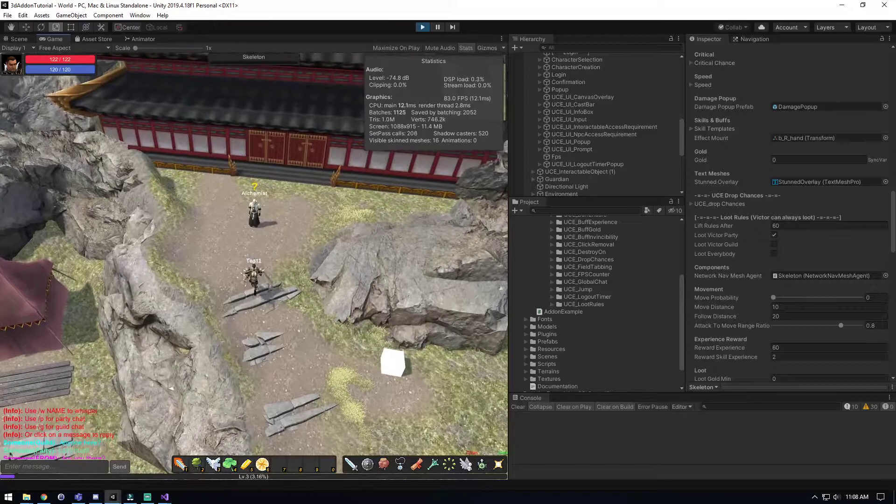